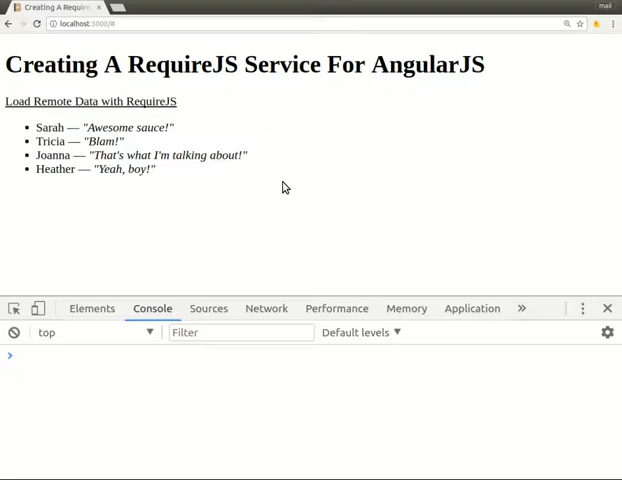
Reload the demo page and load the remote friends data, listing the four names with catch phrases
click(118, 22)
key(Return)
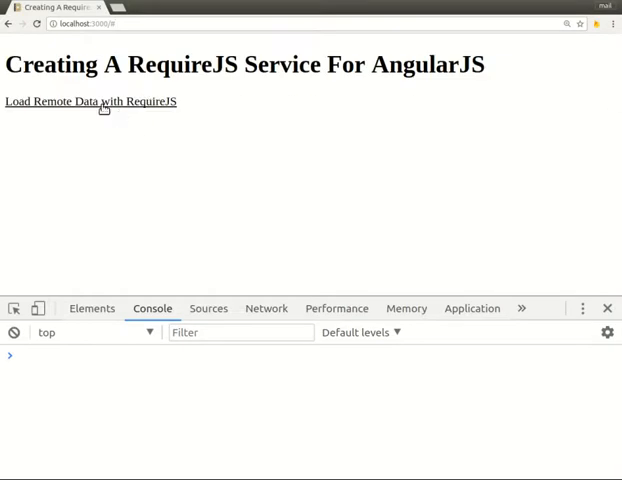
click(102, 102)
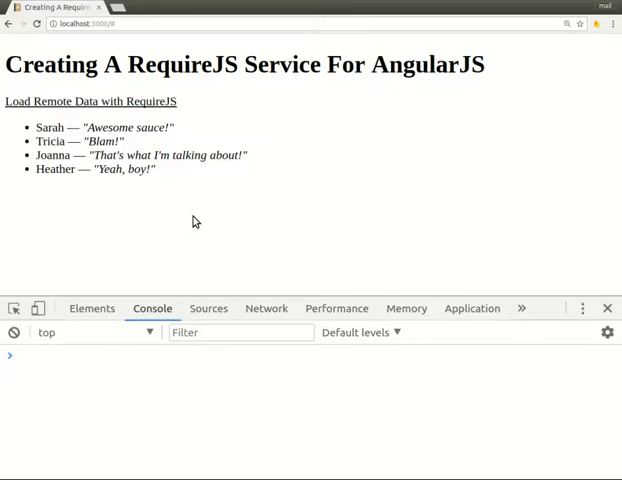
Switch to the editor, hide the Explorer sidebar and bring up index.html at the loadData click handler
key(alt+Tab)
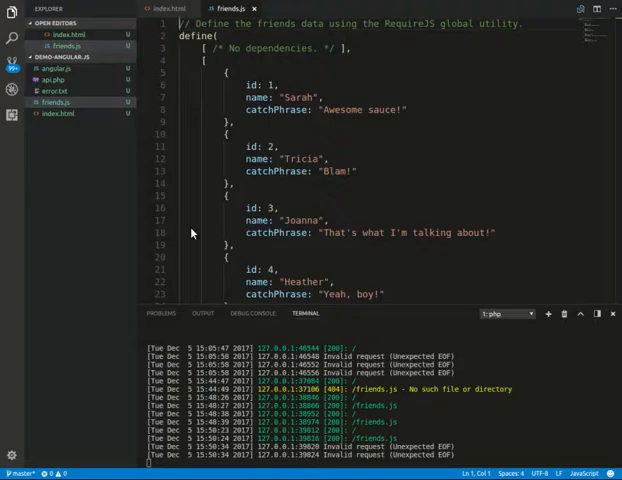
click(228, 122)
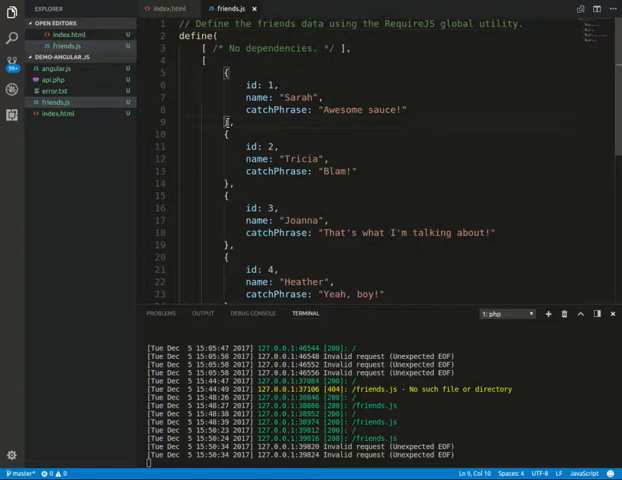
key(ctrl+b)
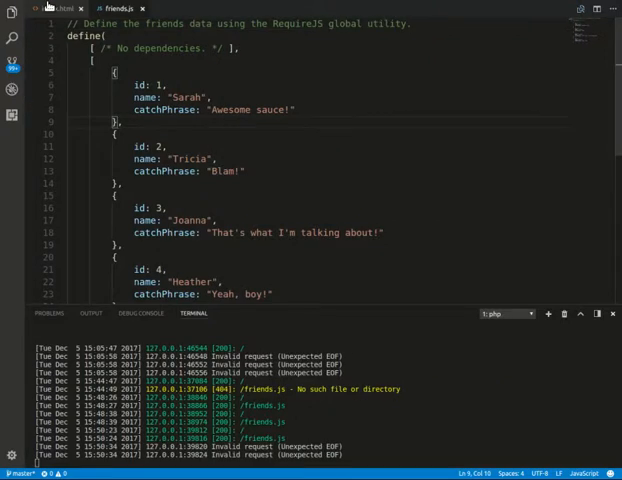
click(52, 8)
scroll(258, 141, up, 3)
scroll(258, 141, up, 10)
scroll(257, 140, up, 4)
scroll(257, 140, up, 3)
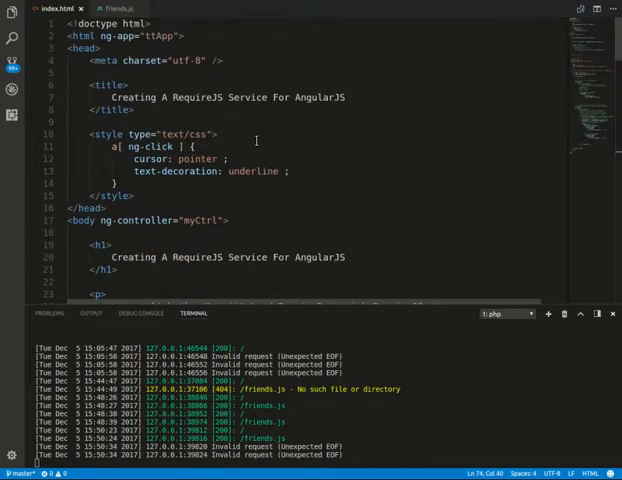
scroll(257, 140, down, 1)
scroll(257, 140, down, 3)
scroll(257, 140, down, 2)
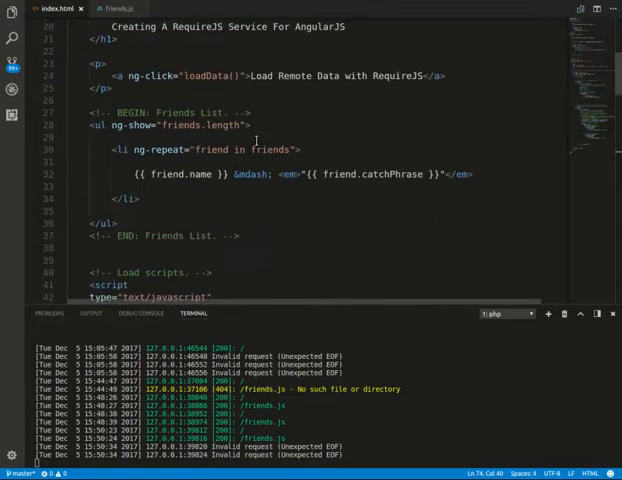
click(258, 137)
double_click(199, 76)
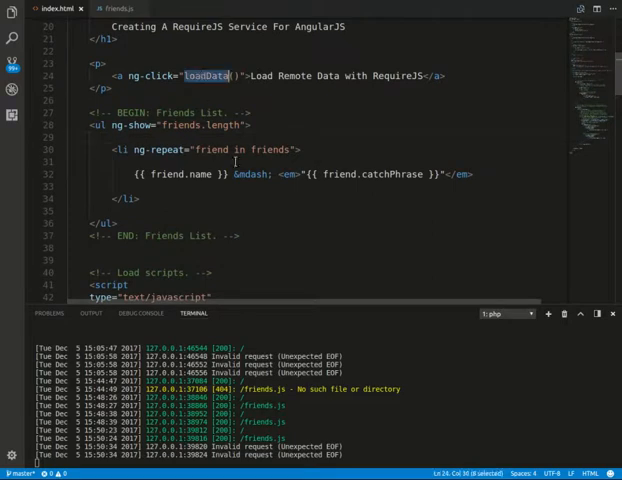
click(200, 128)
scroll(277, 164, down, 1)
scroll(277, 164, down, 6)
scroll(277, 164, down, 5)
scroll(277, 164, down, 1)
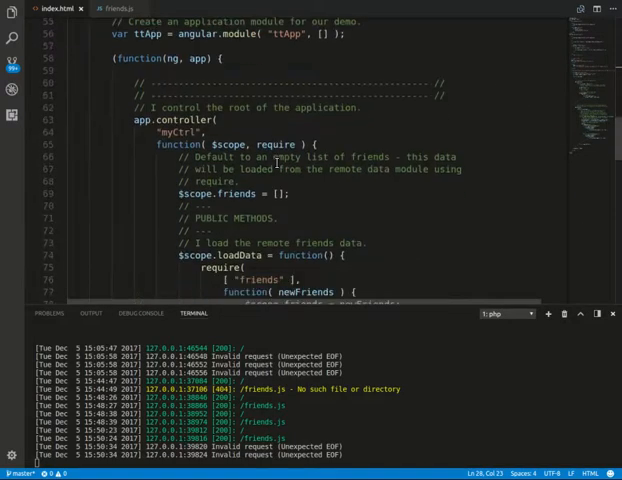
scroll(277, 164, down, 1)
scroll(240, 140, down, 2)
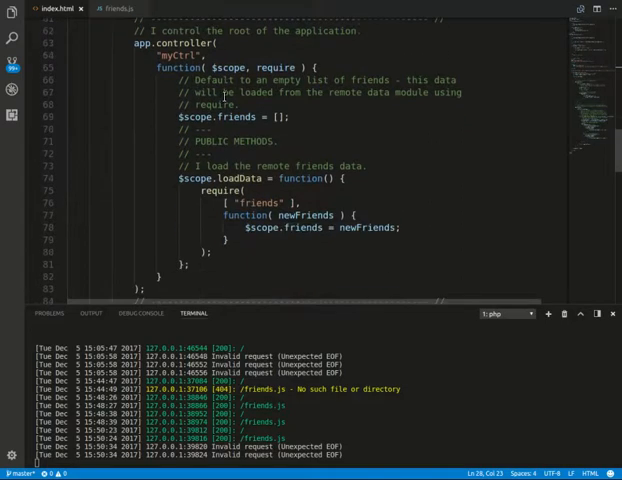
scroll(217, 110, down, 1)
scroll(217, 110, down, 1)
Highlight loadData's require call, the friends module name and the newFriends parameter in the controller
double_click(240, 127)
double_click(207, 140)
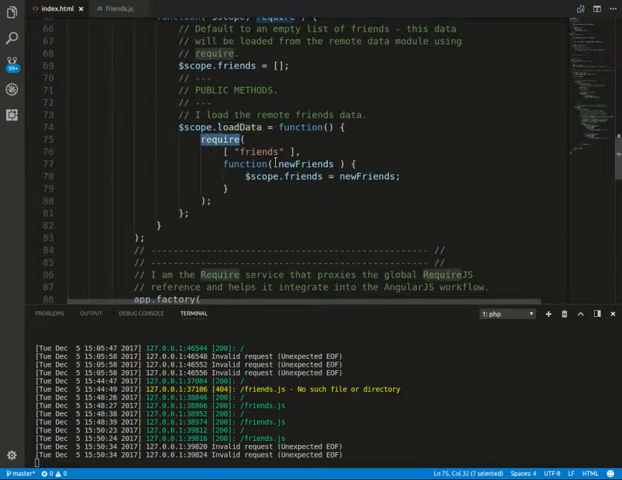
double_click(250, 151)
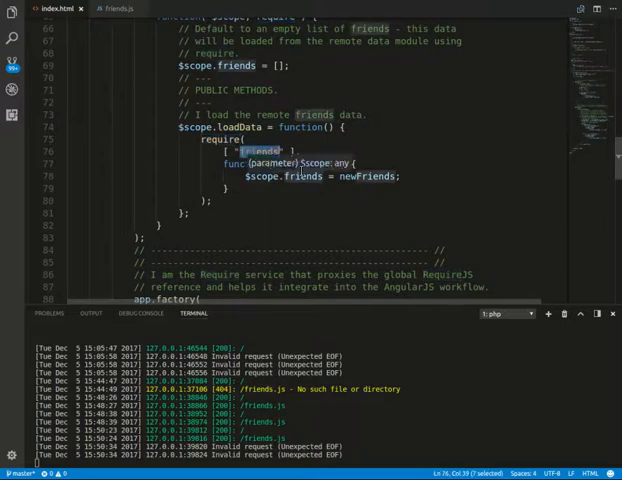
click(300, 165)
double_click(300, 165)
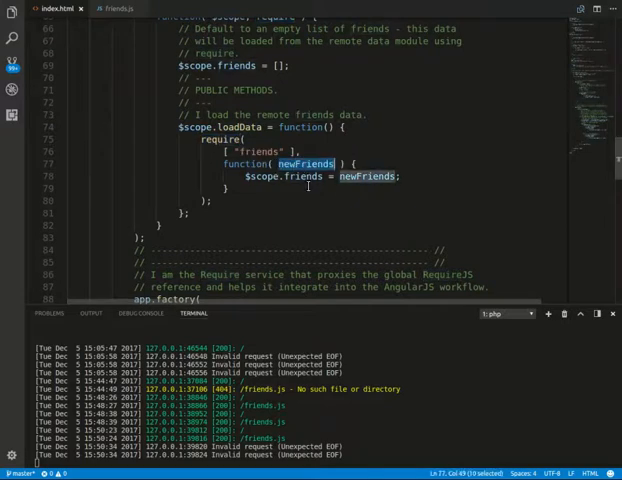
click(400, 177)
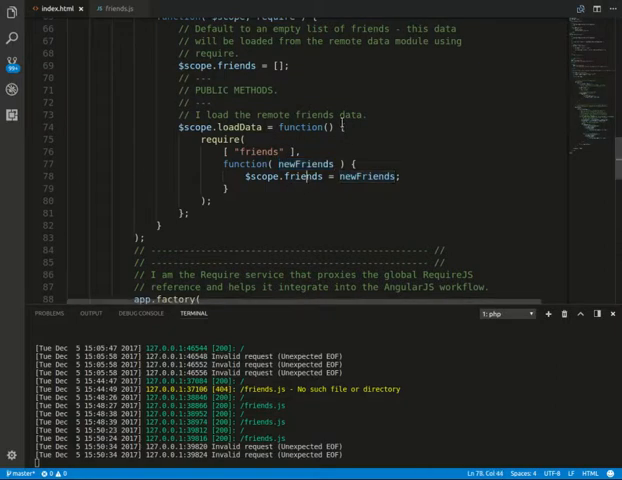
click(341, 127)
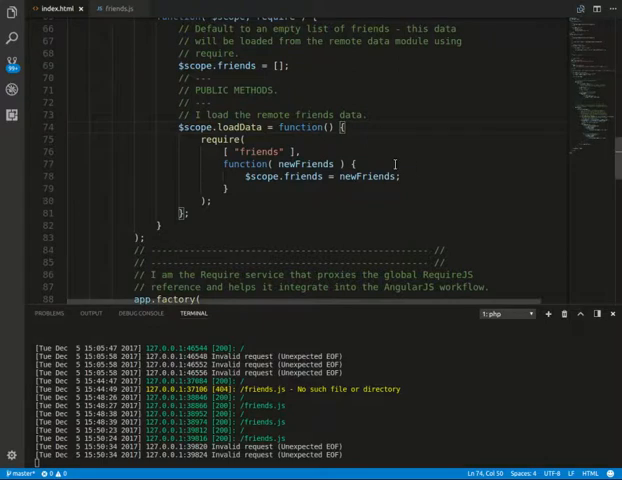
scroll(395, 164, down, 2)
scroll(395, 164, up, 1)
Highlight loadData and the require identifier to reveal its other uses in index.html
double_click(228, 77)
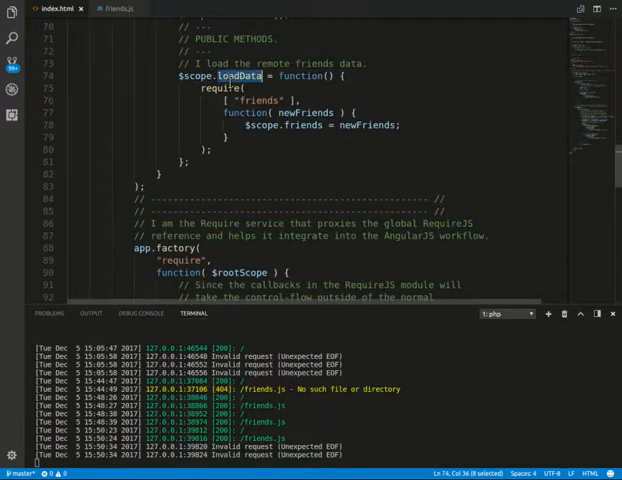
scroll(271, 107, down, 1)
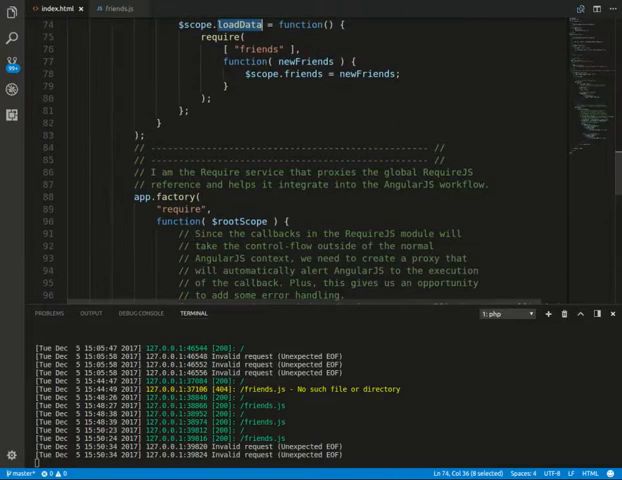
scroll(300, 85, down, 5)
click(520, 84)
scroll(300, 120, up, 3)
scroll(303, 170, up, 5)
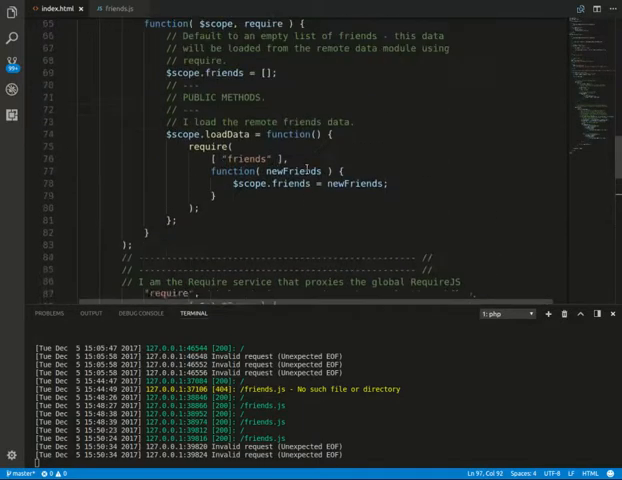
double_click(203, 146)
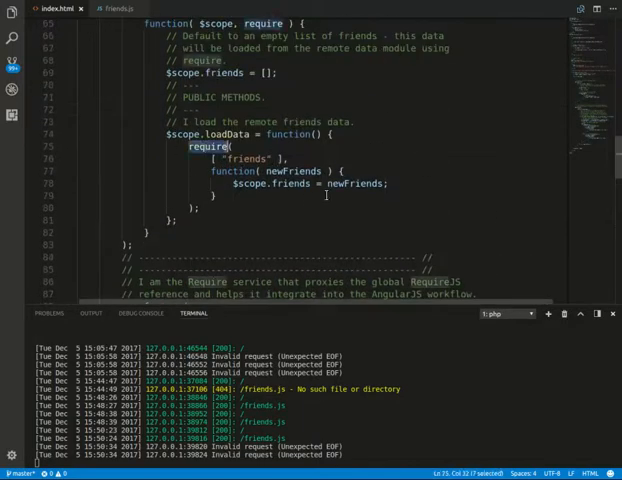
scroll(358, 197, down, 5)
scroll(358, 197, down, 1)
scroll(358, 197, up, 1)
mouse_move(355, 197)
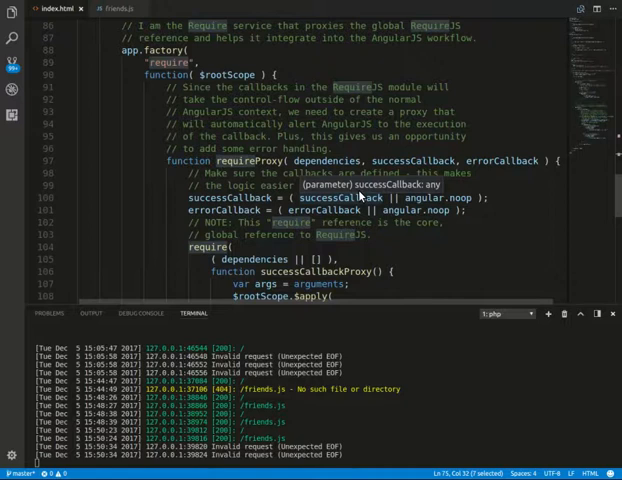
scroll(362, 190, down, 2)
scroll(345, 110, down, 1)
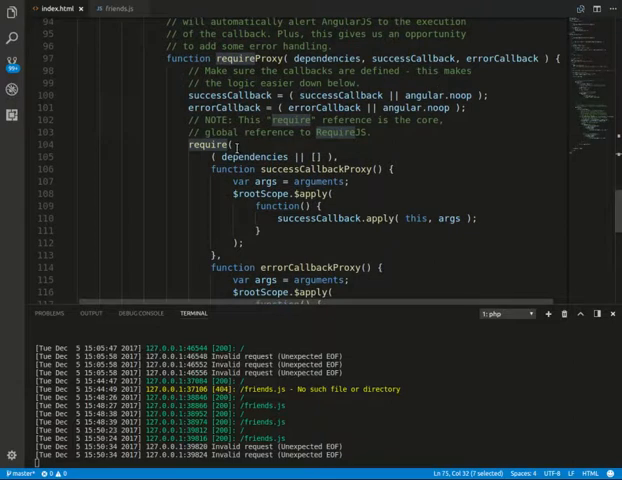
Move to the requireProxy function and highlight its successCallbackProxy wrapping $rootScope.$apply
click(255, 146)
scroll(286, 158, down, 3)
scroll(288, 160, up, 1)
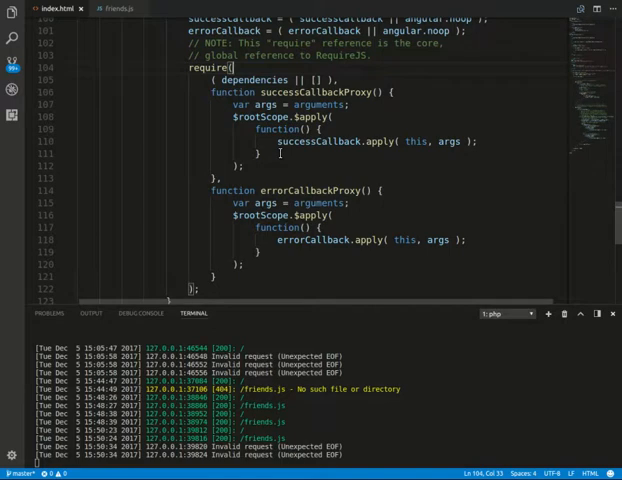
double_click(290, 92)
click(363, 114)
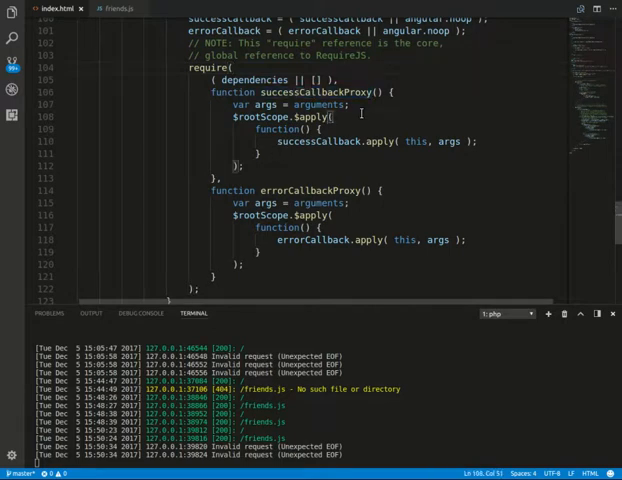